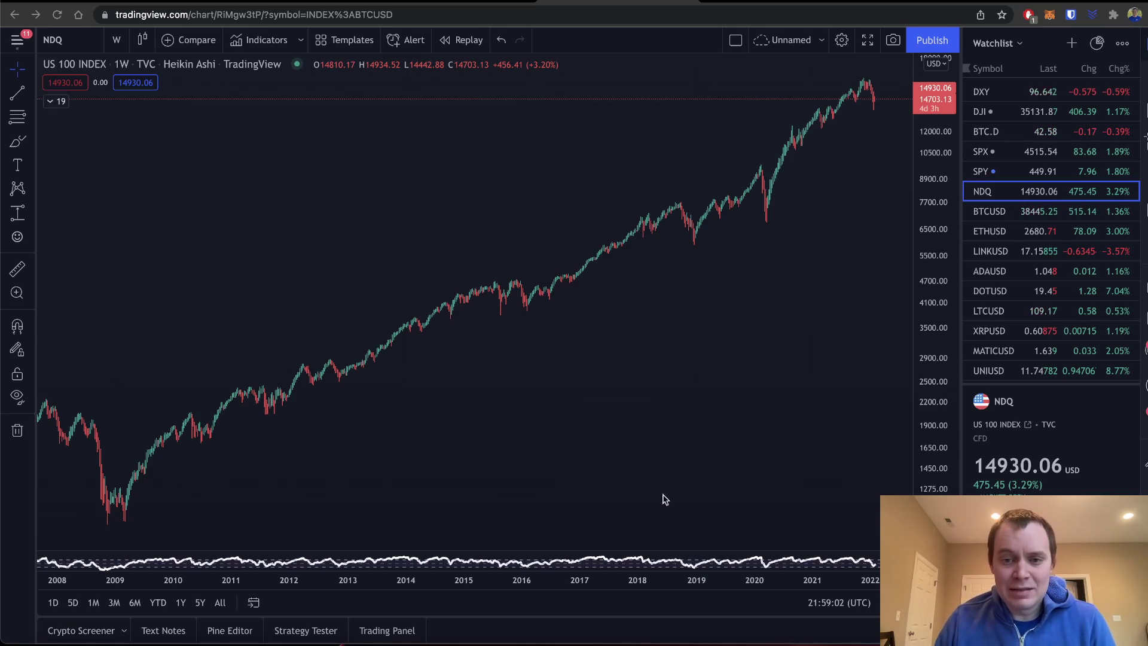
Step: Measure the price drop from the 16749 high with the Price Range tool, then cancel it
scroll(649, 336, "up", 10)
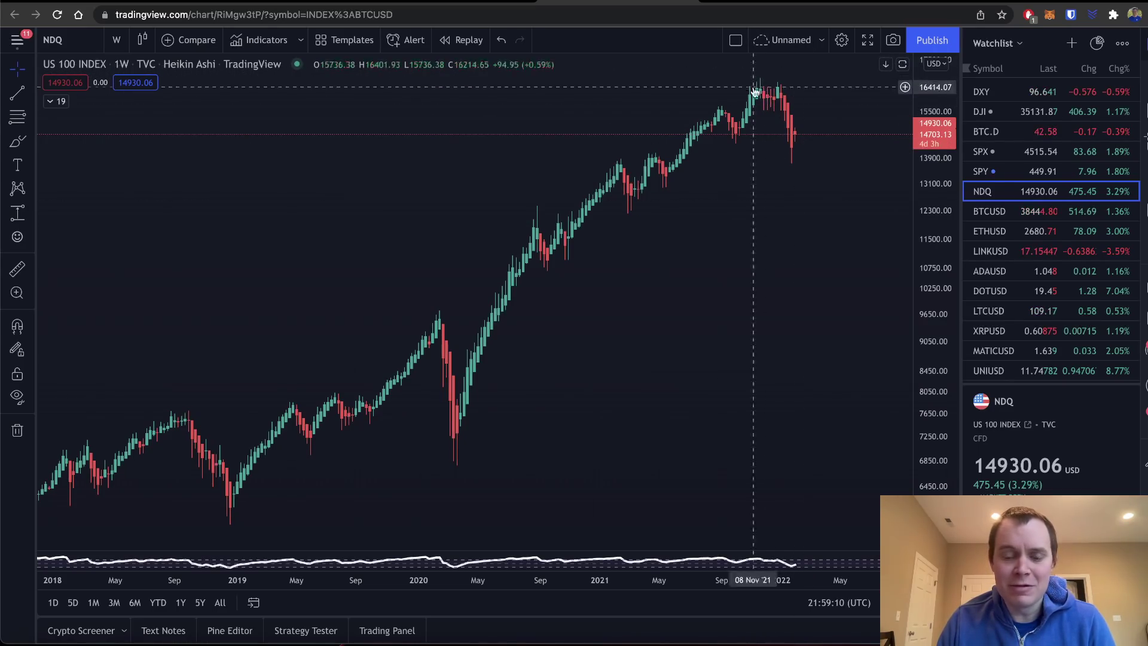
left_click(18, 213)
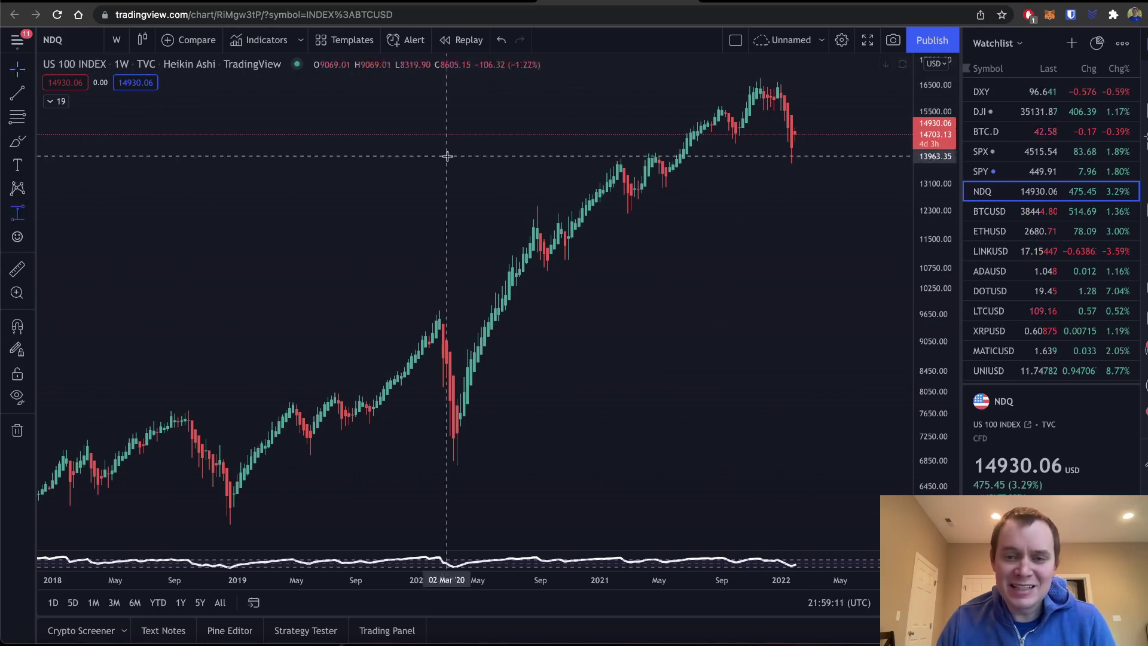
left_click(778, 78)
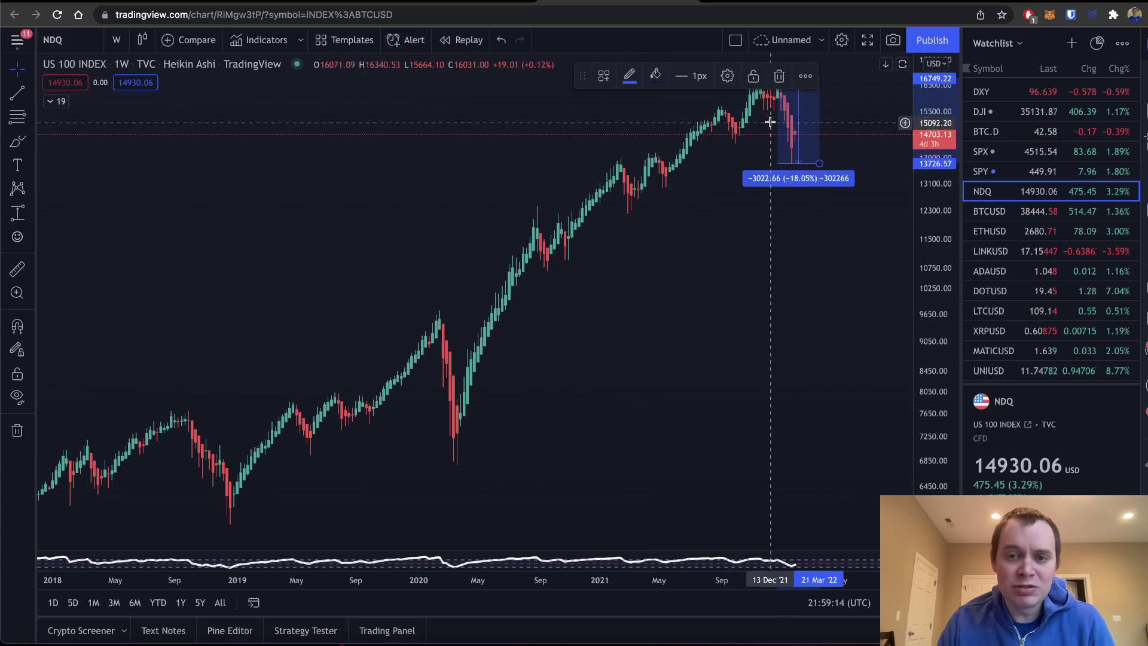
key("Escape")
Step: Enlarge the oscillator pane below the NDQ price chart to show the drop to about 40
left_click(30, 69)
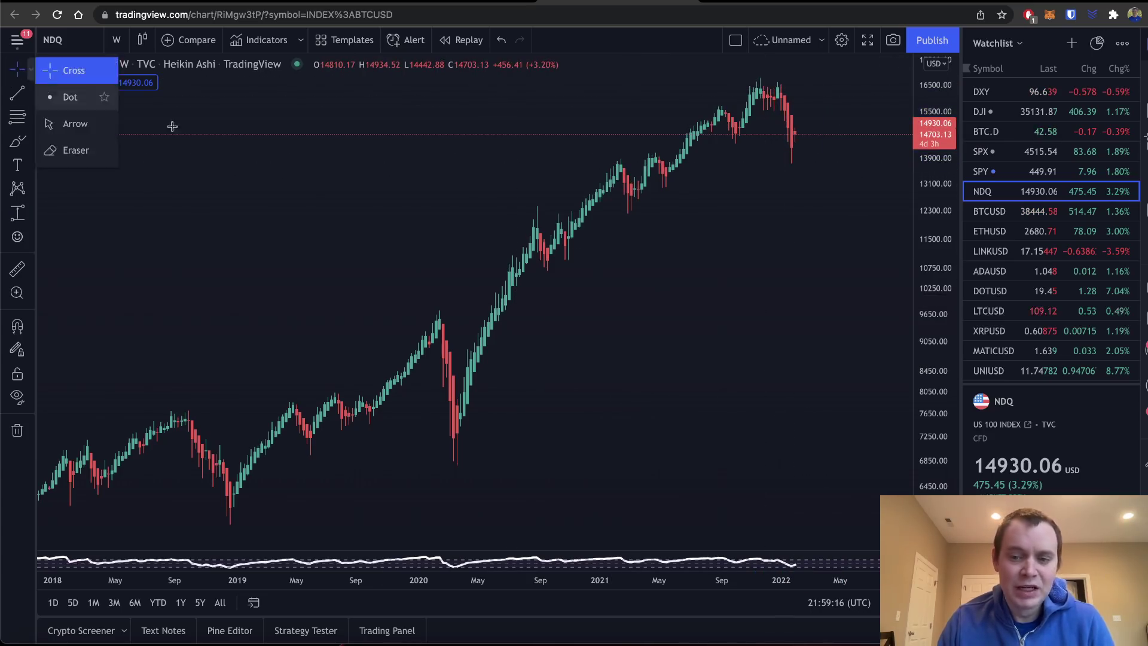
left_click_drag(539, 335, 568, 336)
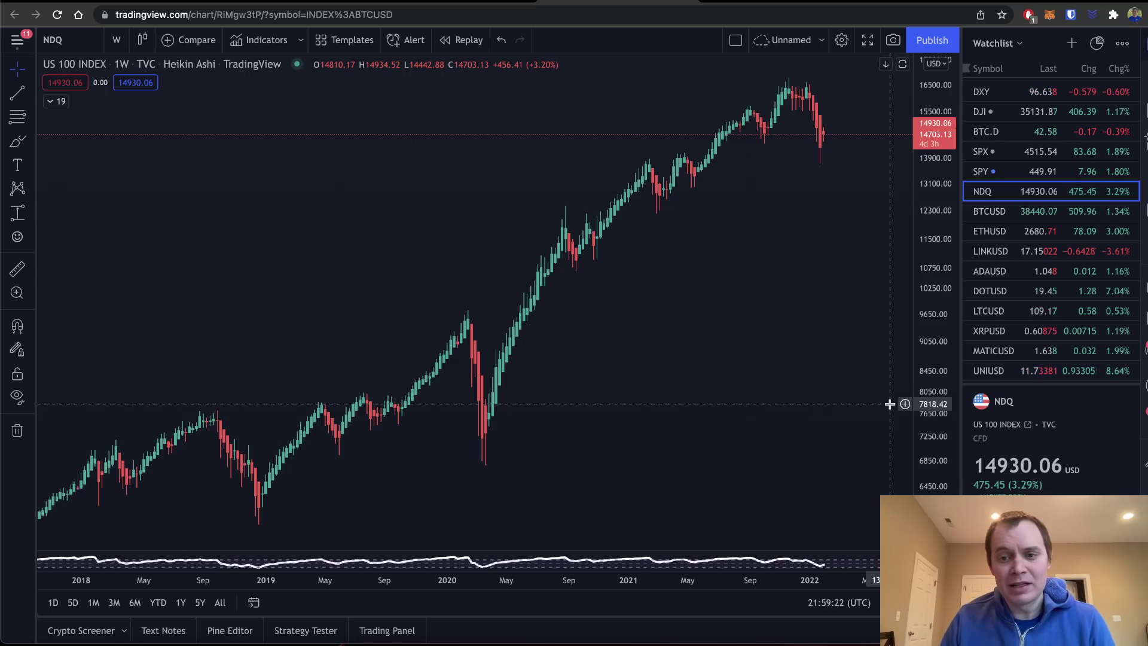
left_click_drag(690, 569, 695, 251)
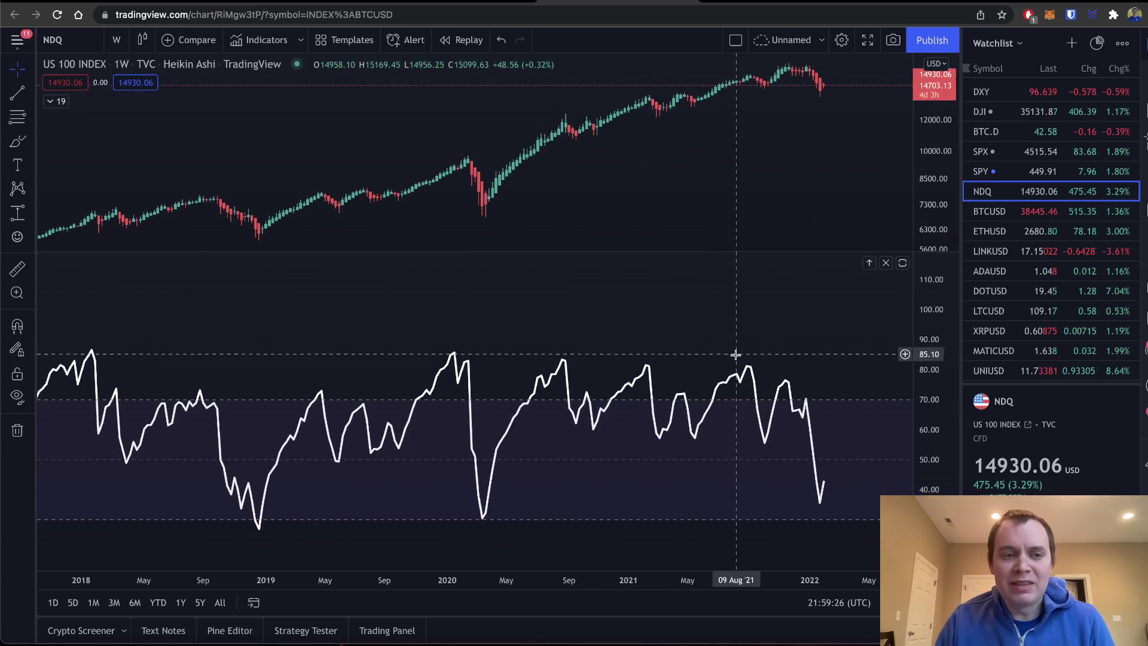
scroll(735, 353, "down", 10)
Step: Draw a horizontal yellow line along the oscillator lows near 35, extended back to 2008
scroll(741, 373, "down", 3)
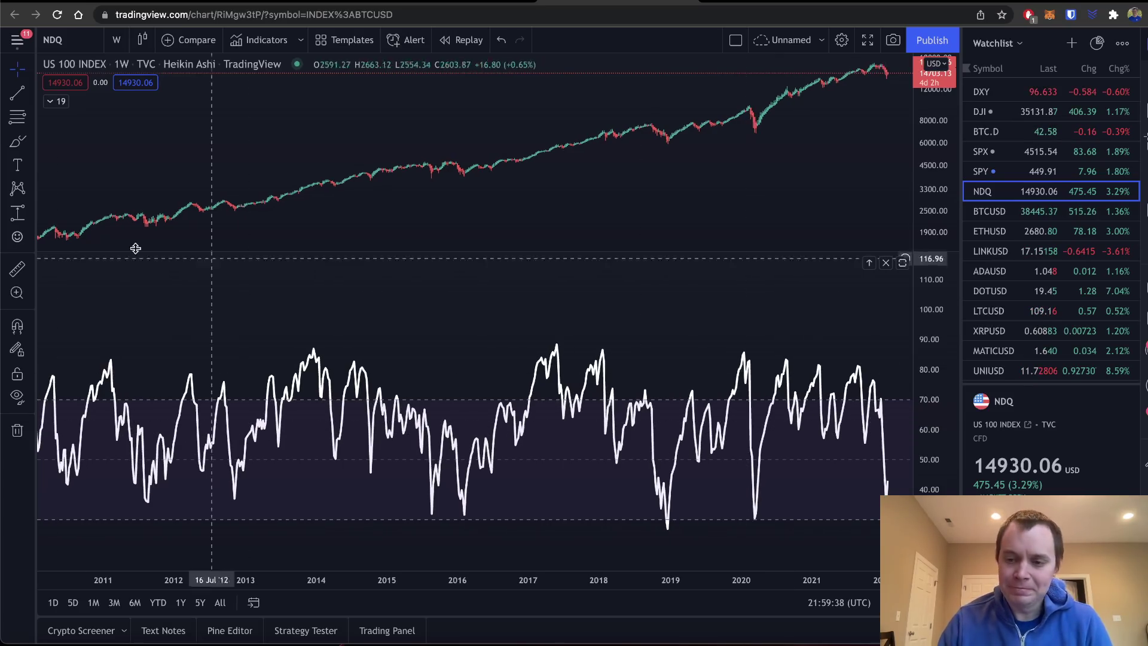
left_click(17, 91)
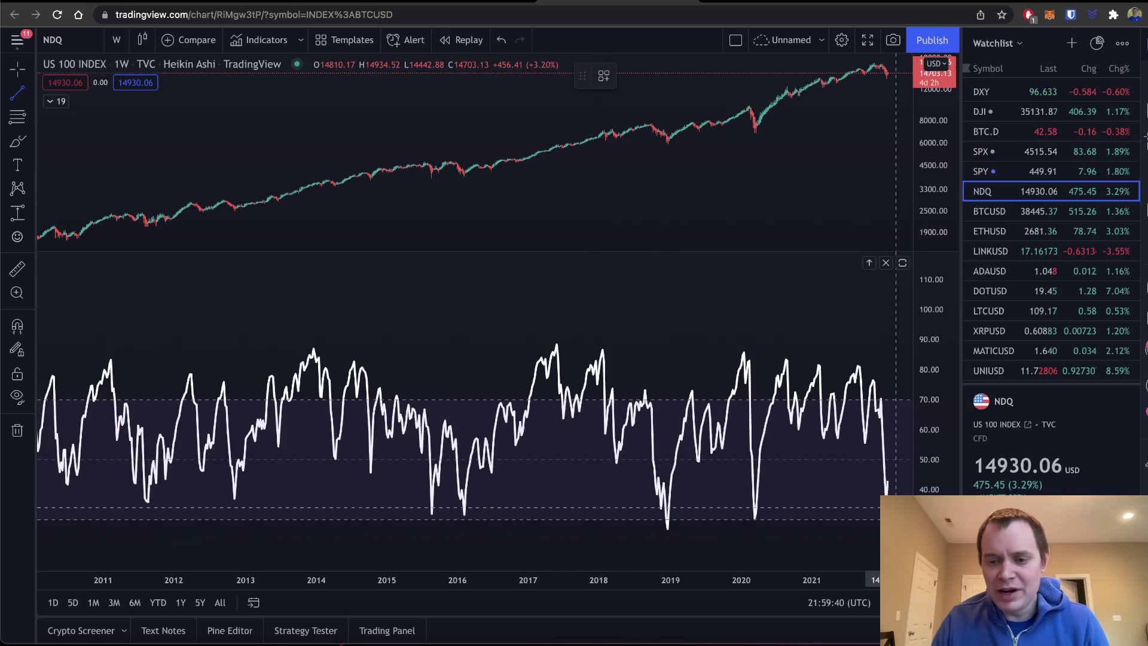
left_click(876, 504)
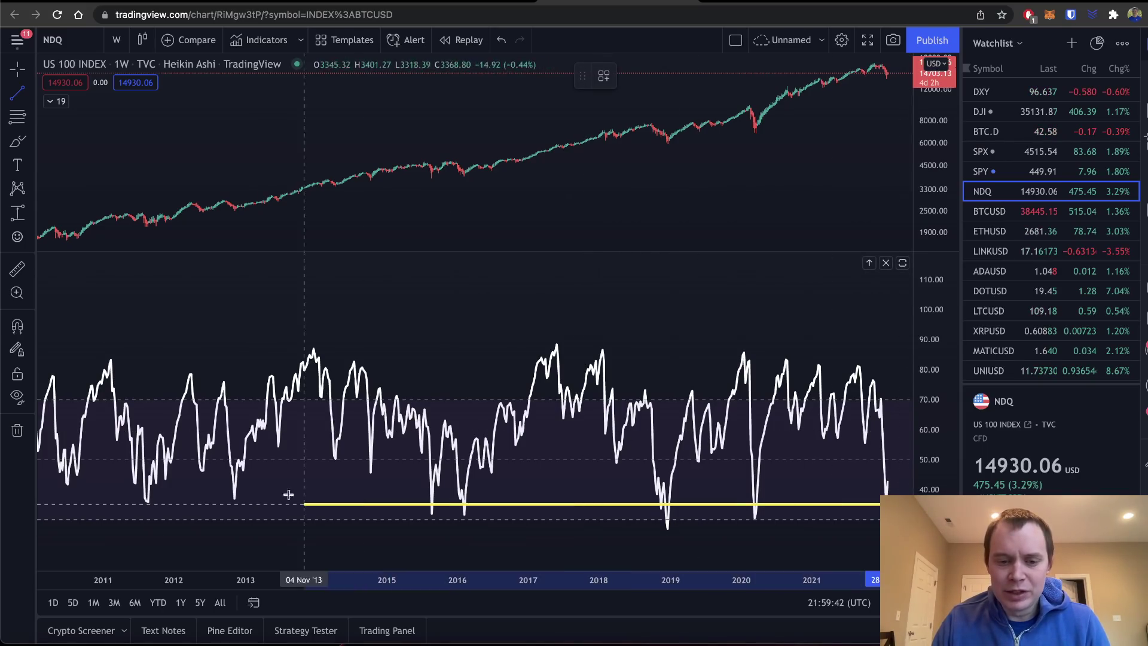
left_click(82, 505)
scroll(272, 437, "down", 2)
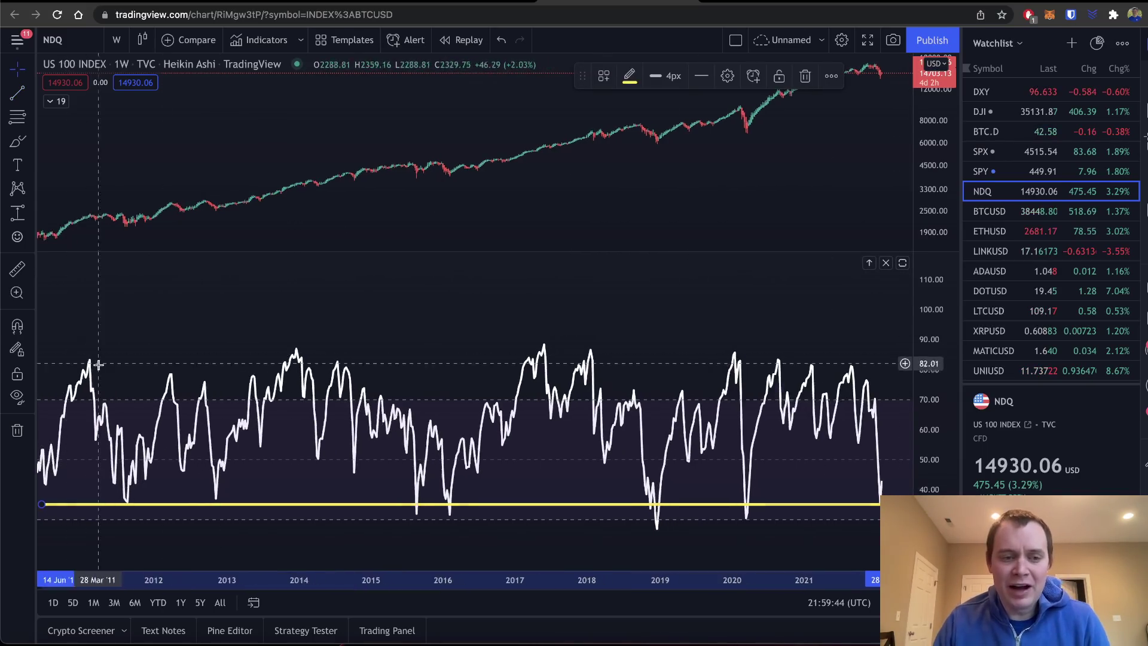
scroll(275, 437, "down", 3)
left_click(27, 70)
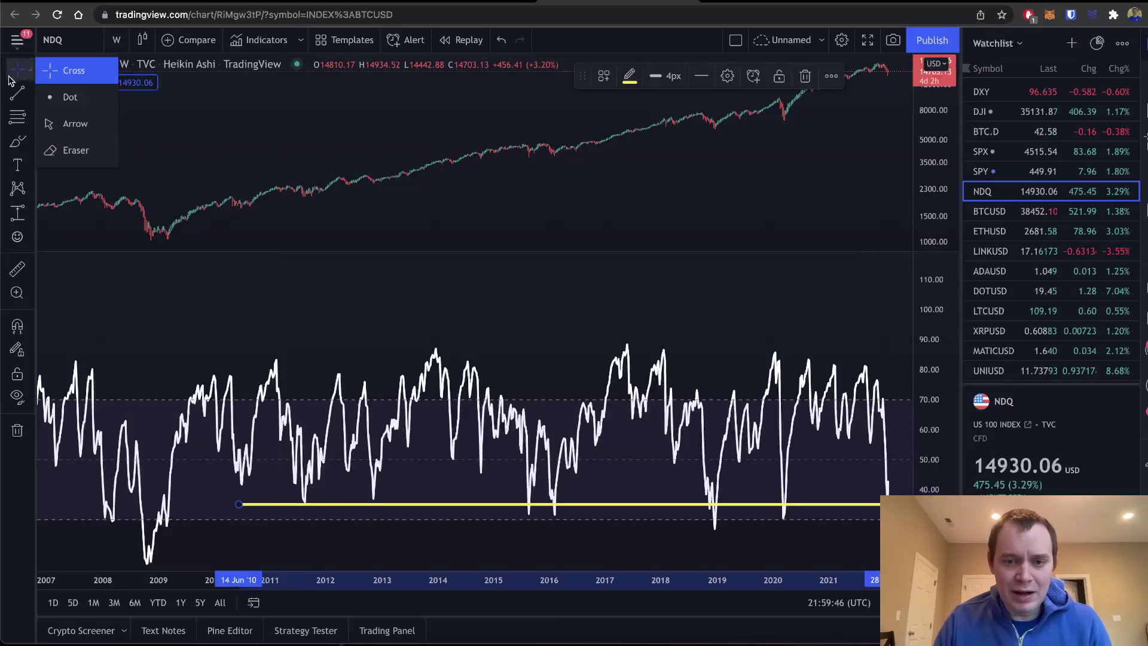
left_click_drag(239, 504, 56, 504)
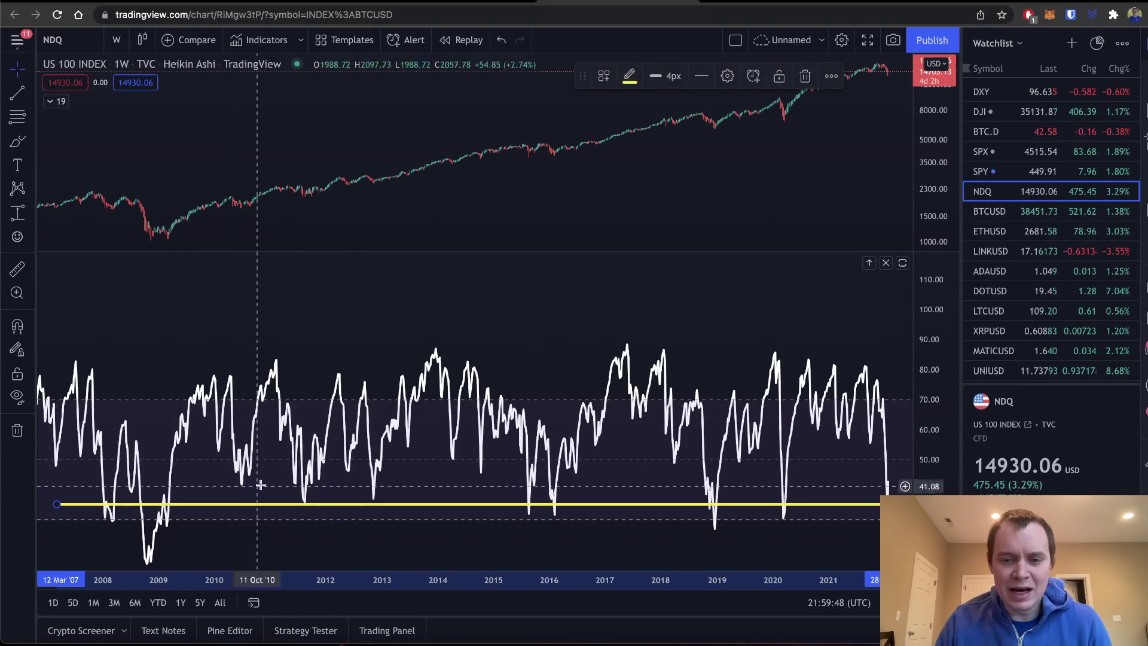
left_click(17, 141)
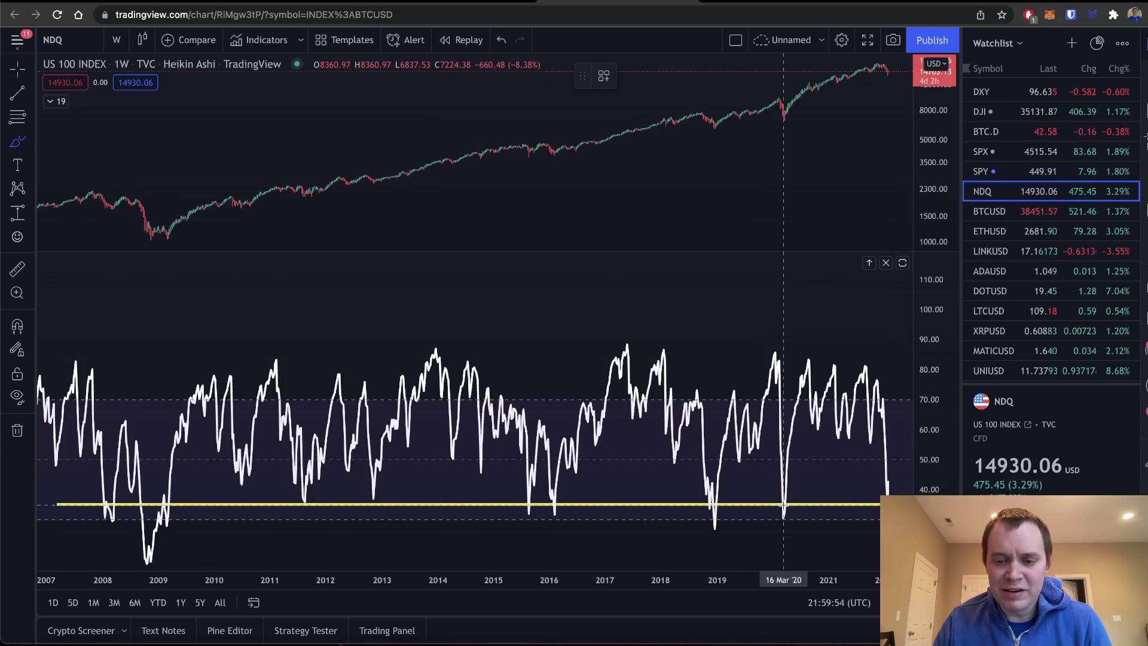
Step: Circle the March 2020 oscillator low and draw arrows under the 2020 and late-2018 price bottoms
mouse_move(796, 496)
left_mouse_down()
mouse_move(772, 509)
mouse_move(789, 518)
mouse_move(793, 497)
left_mouse_up()
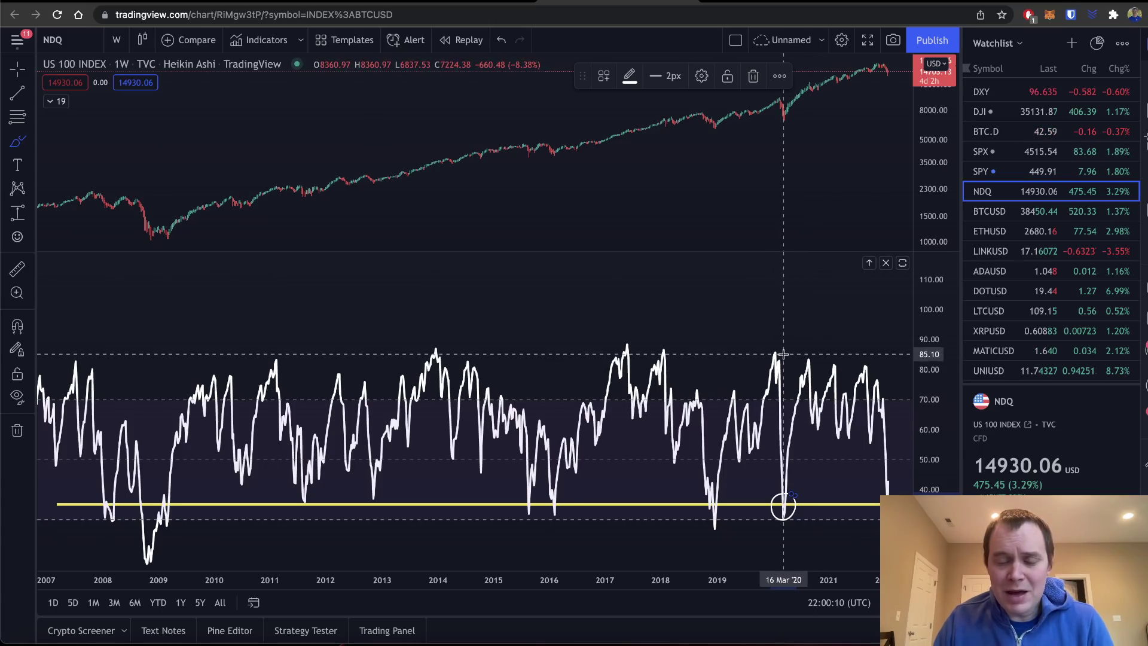
mouse_move(786, 122)
left_mouse_down()
mouse_move(785, 161)
mouse_move(781, 135)
left_mouse_up()
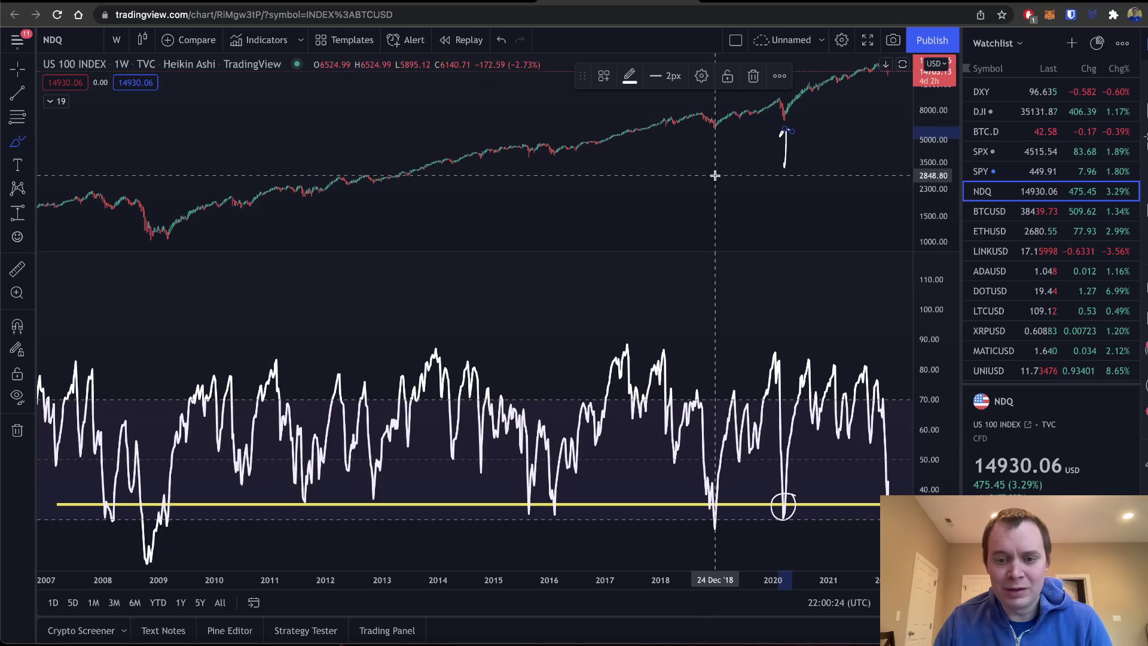
mouse_move(716, 164)
left_mouse_down()
mouse_move(705, 142)
mouse_move(720, 136)
left_mouse_up()
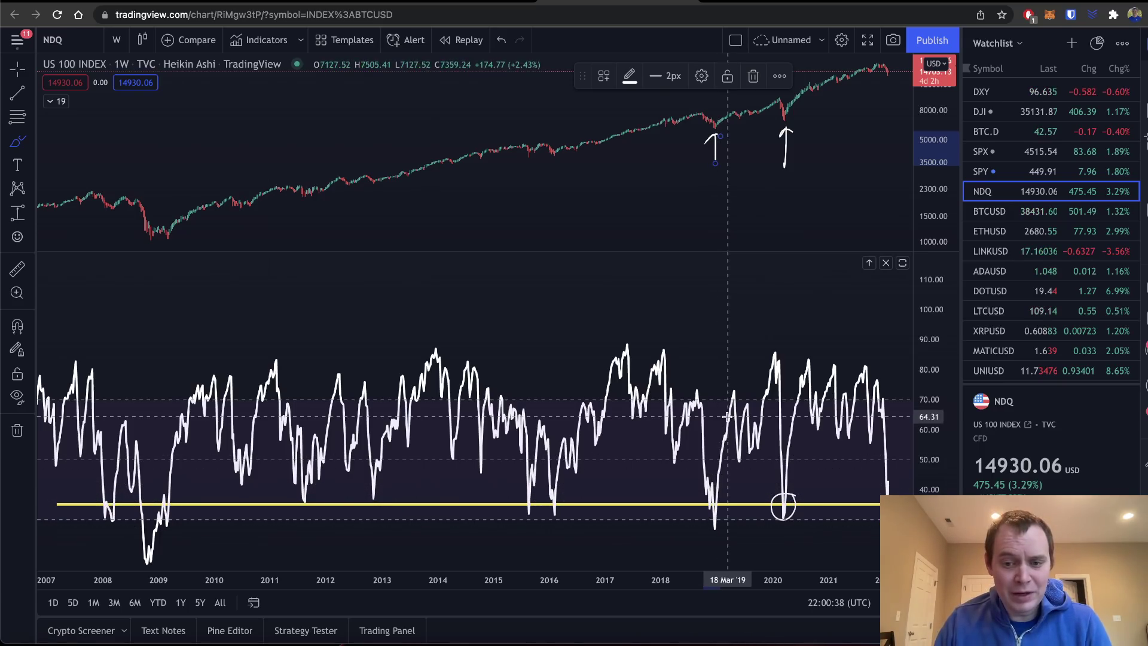
Step: Circle the late-2018, 2016 and 2015 oscillator lows and draw arrows under the 2016 and 2015 price dips
mouse_move(721, 500)
left_mouse_down()
mouse_move(709, 495)
mouse_move(706, 534)
mouse_move(727, 518)
mouse_move(717, 502)
left_mouse_up()
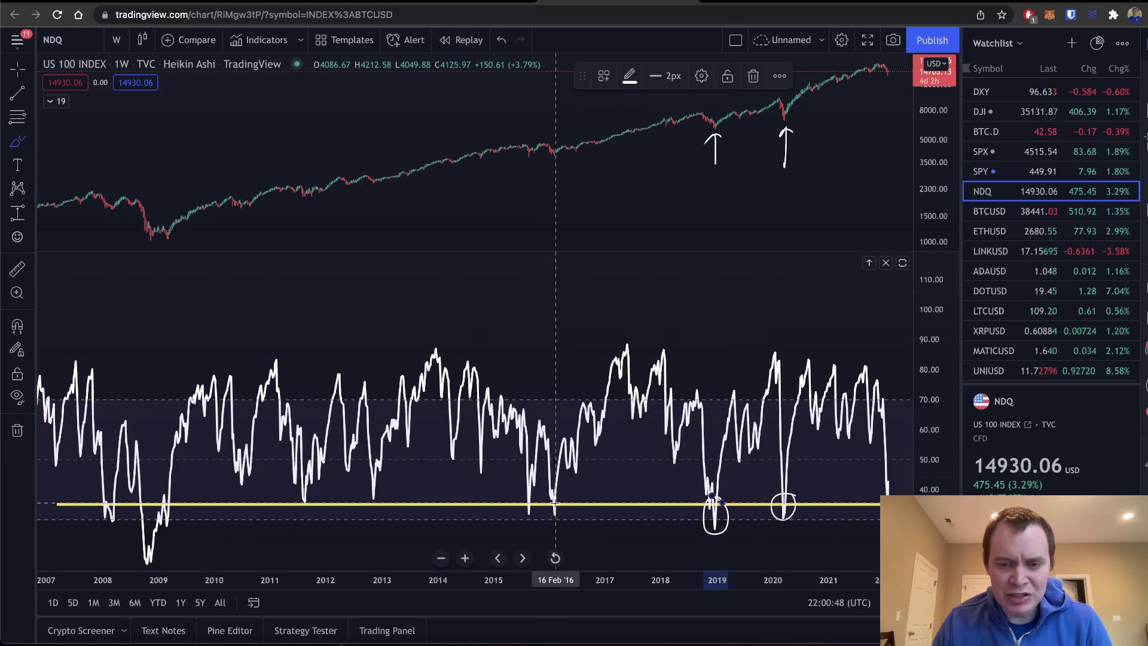
mouse_move(553, 156)
left_mouse_down()
mouse_move(549, 201)
mouse_move(553, 160)
mouse_move(571, 175)
left_mouse_up()
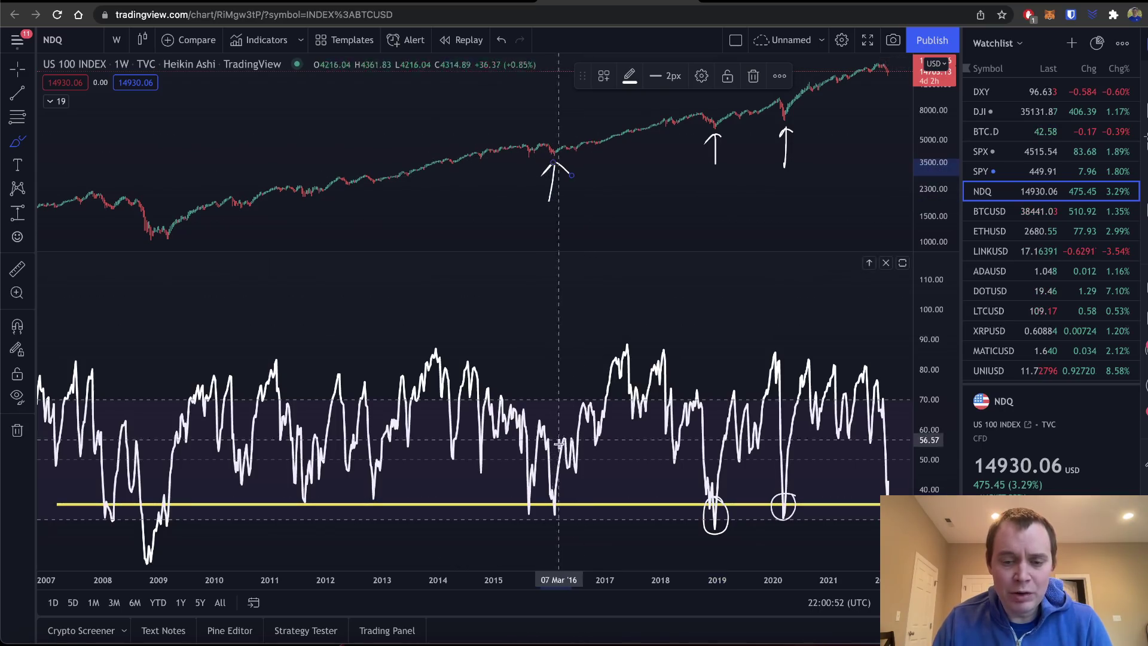
left_click_drag(555, 498, 557, 498)
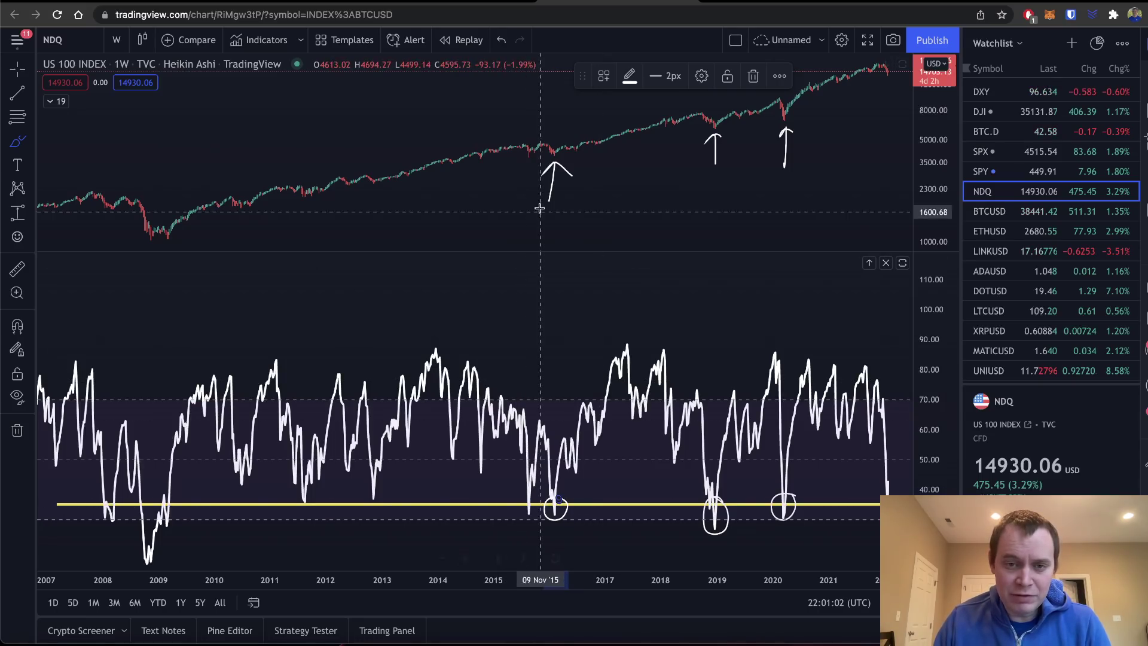
left_click_drag(523, 193, 525, 158)
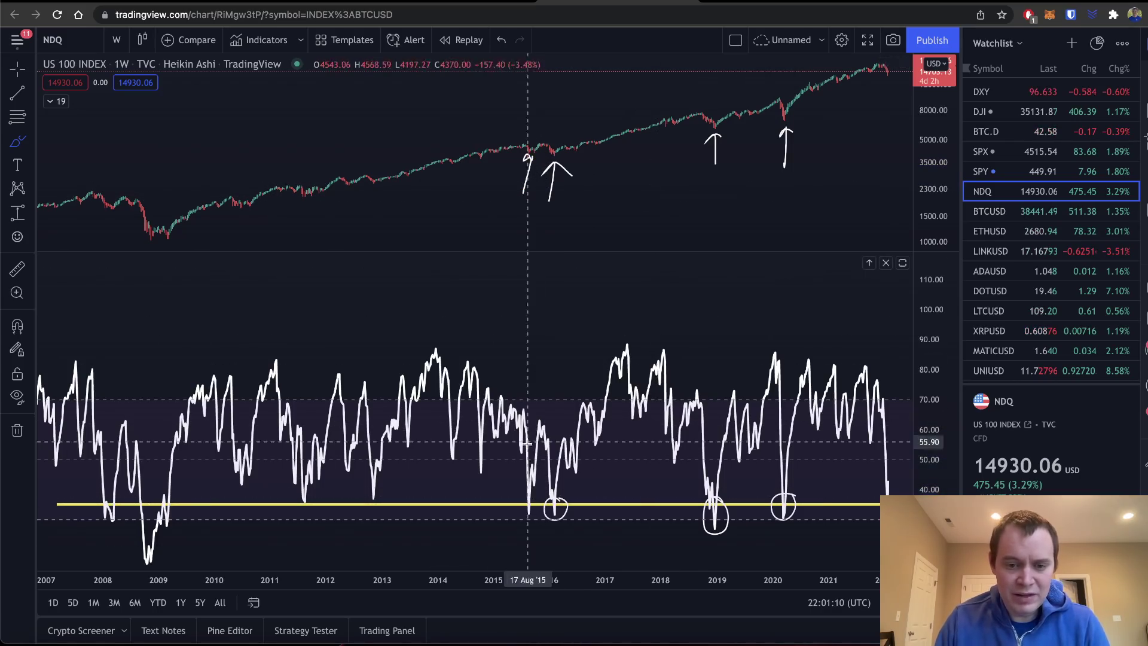
left_click_drag(532, 510, 518, 502)
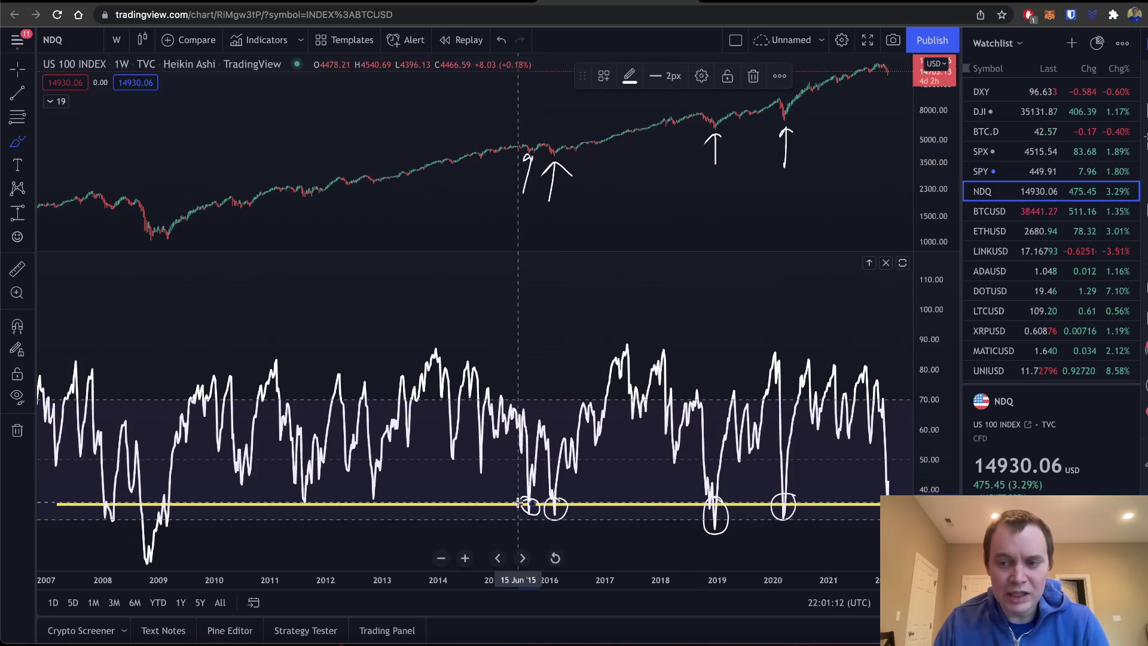
scroll(519, 503, "up", 1)
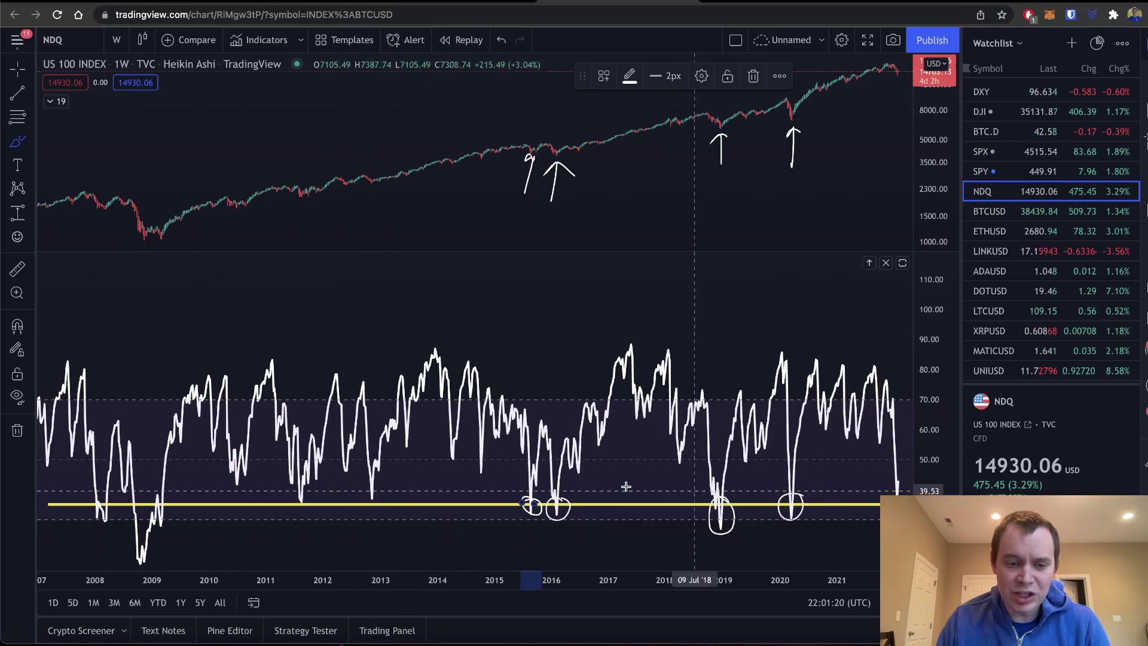
Step: Circle the 2012 and 2011 oscillator lows and draw an arrow under the 2012 price dip
left_click_drag(373, 484, 376, 486)
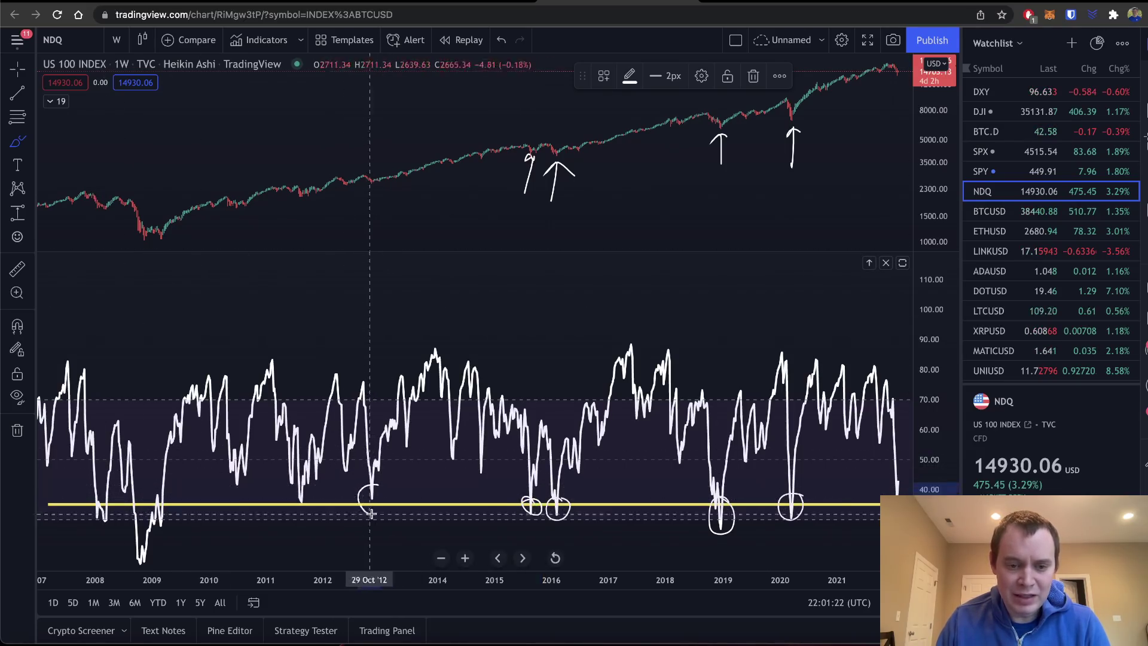
left_click_drag(376, 223, 380, 192)
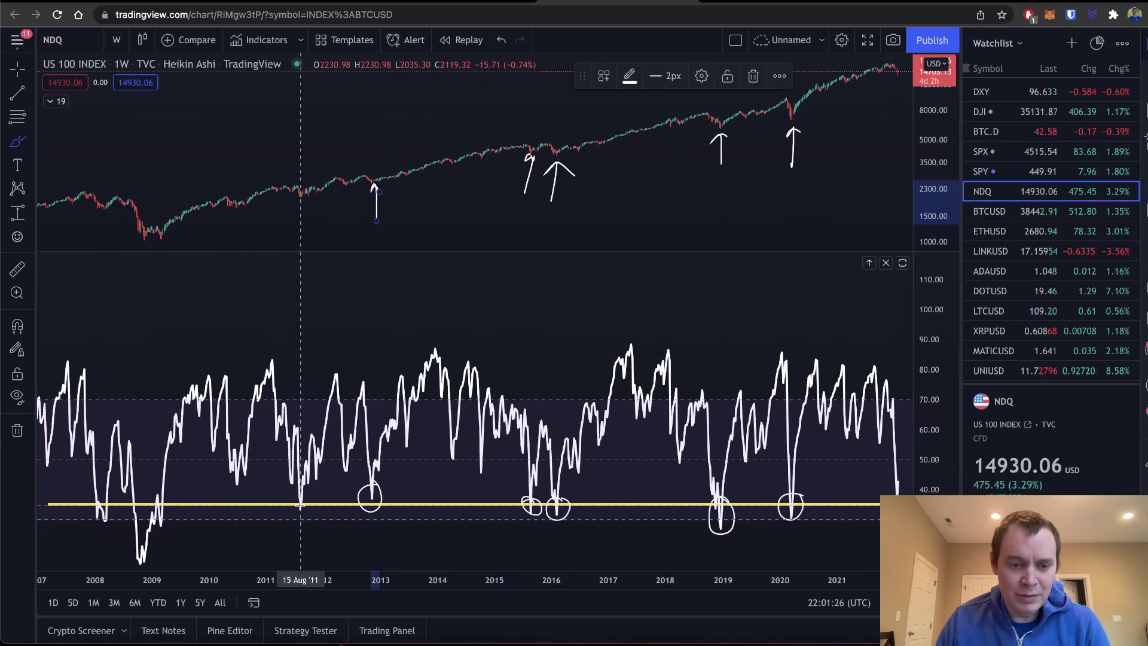
left_click_drag(302, 504, 300, 492)
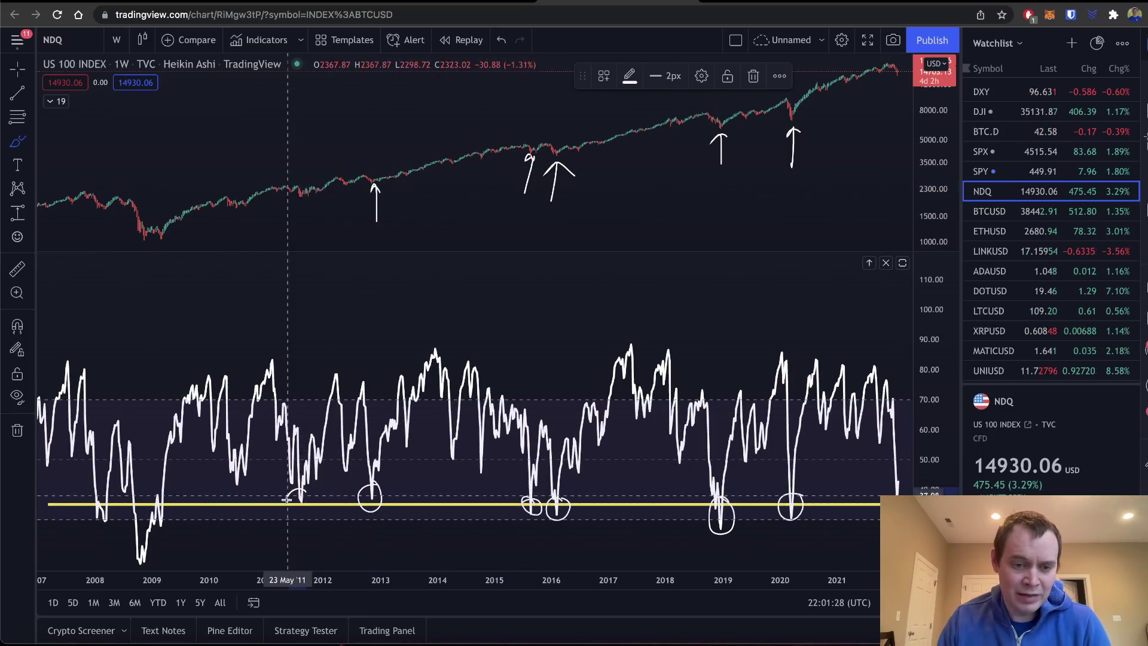
Step: Enlarge the oscillator pane slightly and draw an arrow under the 2011 price bottom
left_click_drag(305, 246, 299, 238)
left_click(15, 145)
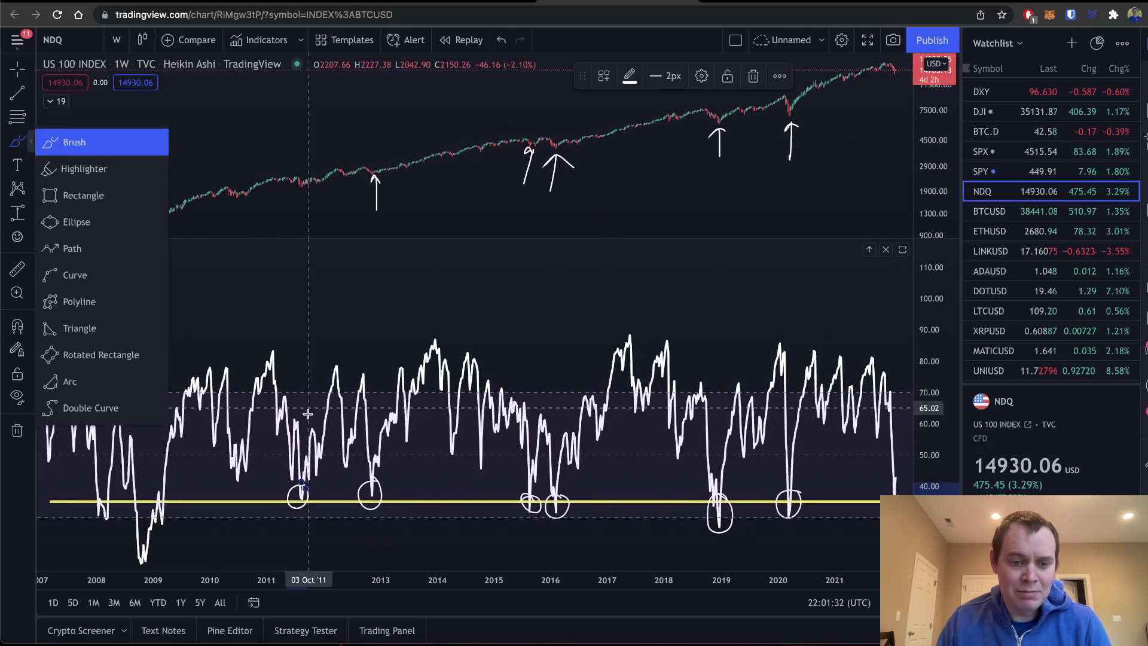
scroll(319, 217, "down", 3)
left_click_drag(319, 207, 315, 179)
scroll(312, 180, "down", 2)
scroll(313, 173, "up", 1)
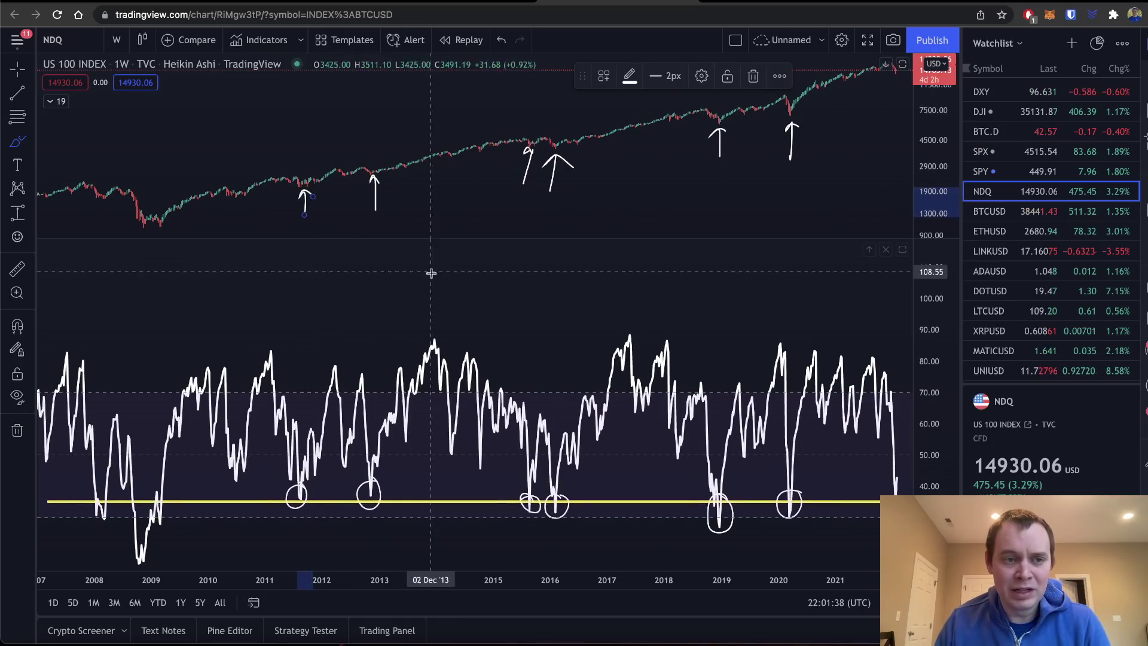
scroll(506, 338, "down", 3)
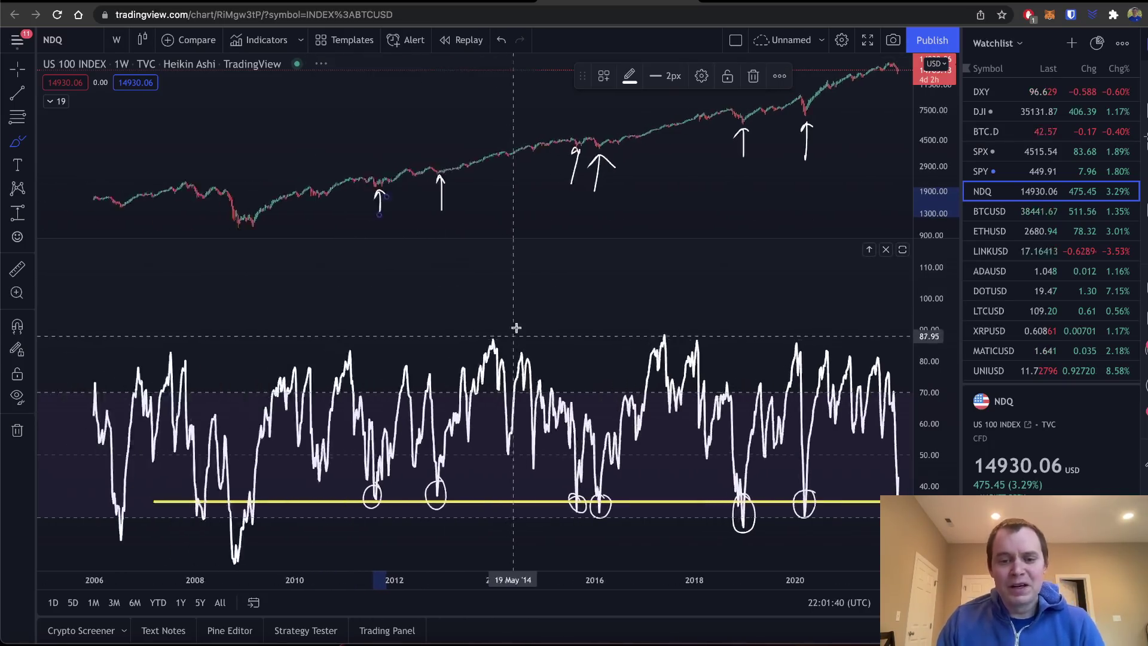